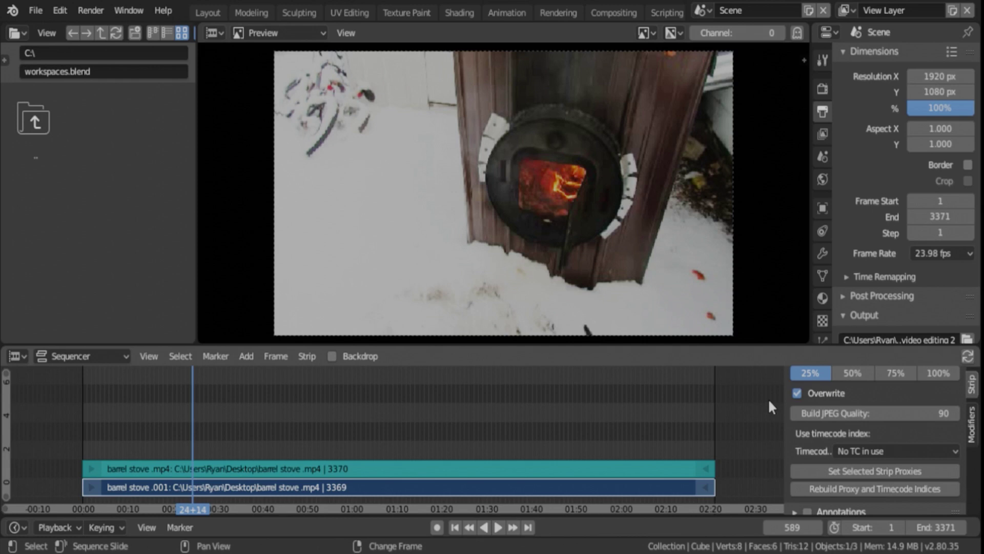
# Check the editor type list without changing it, then scroll down to the Output properties
pyautogui.scroll(2, 905, 445)
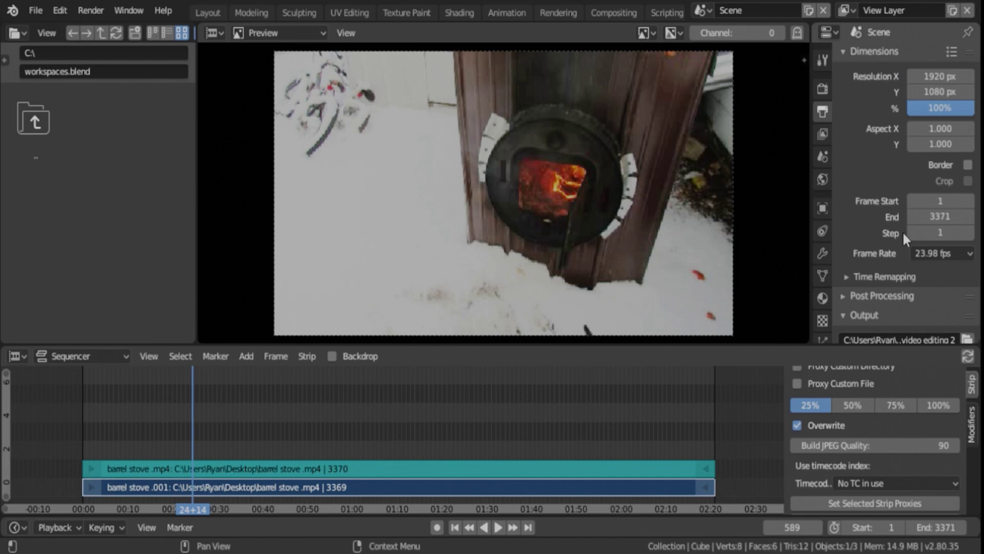
pyautogui.click(836, 32)
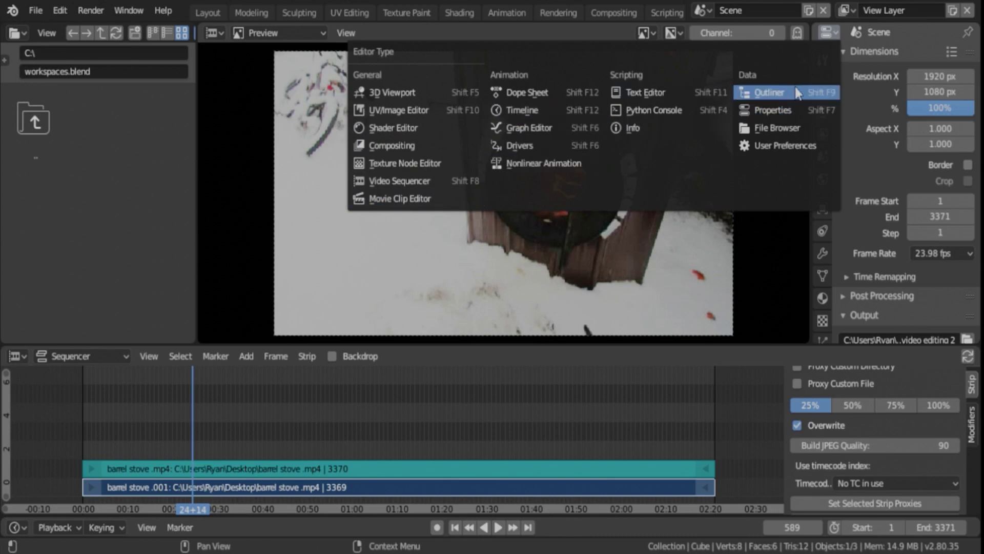
pyautogui.click(773, 110)
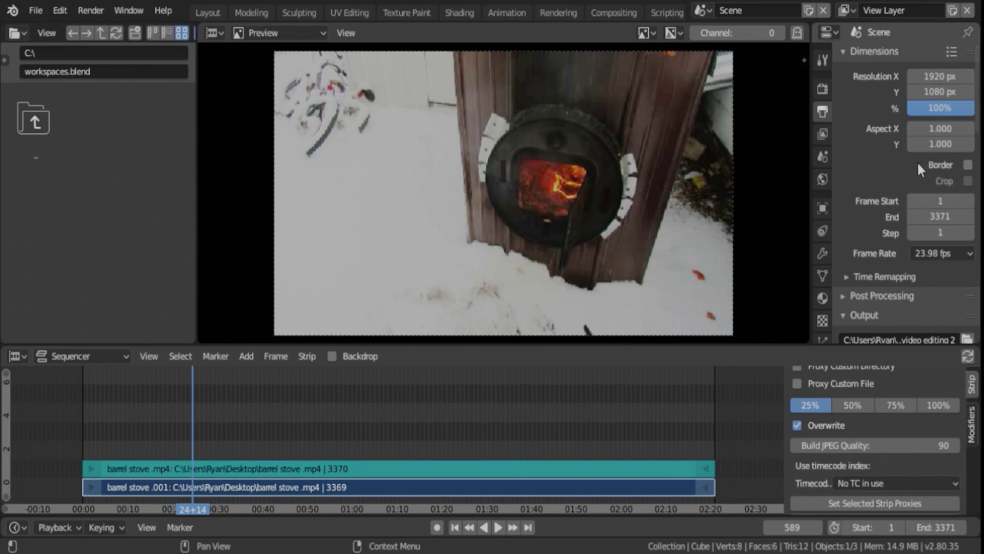
pyautogui.scroll(-2, 879, 176)
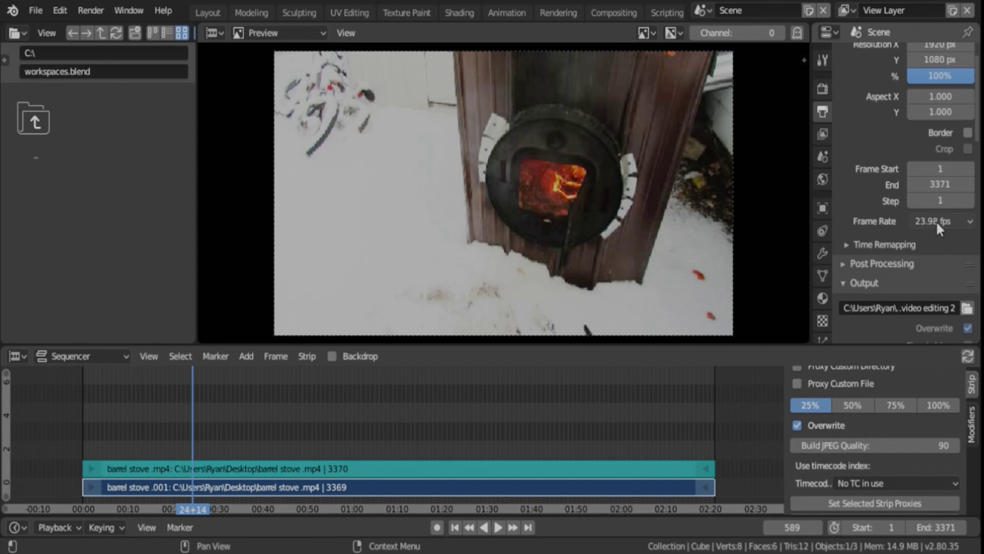
pyautogui.scroll(-2, 887, 241)
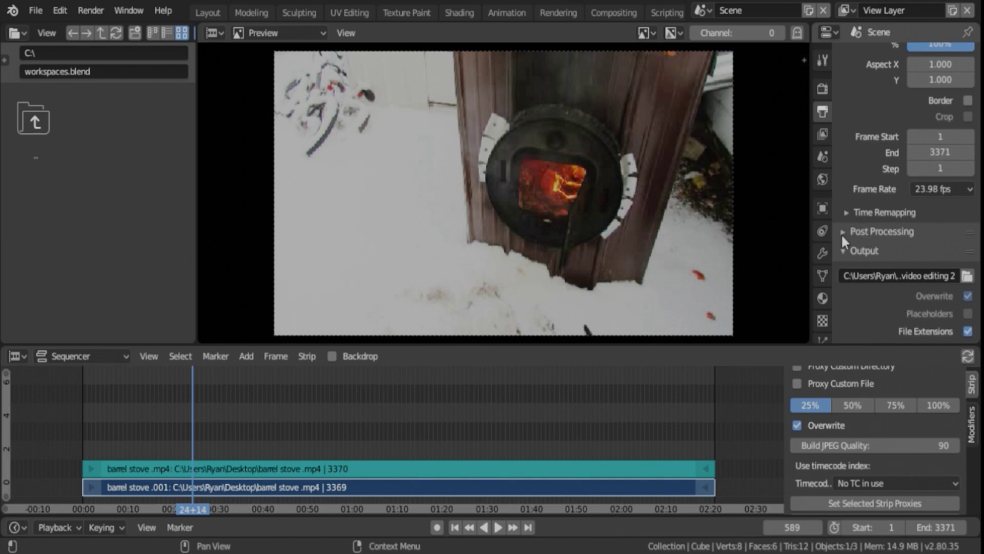
pyautogui.scroll(-2, 887, 266)
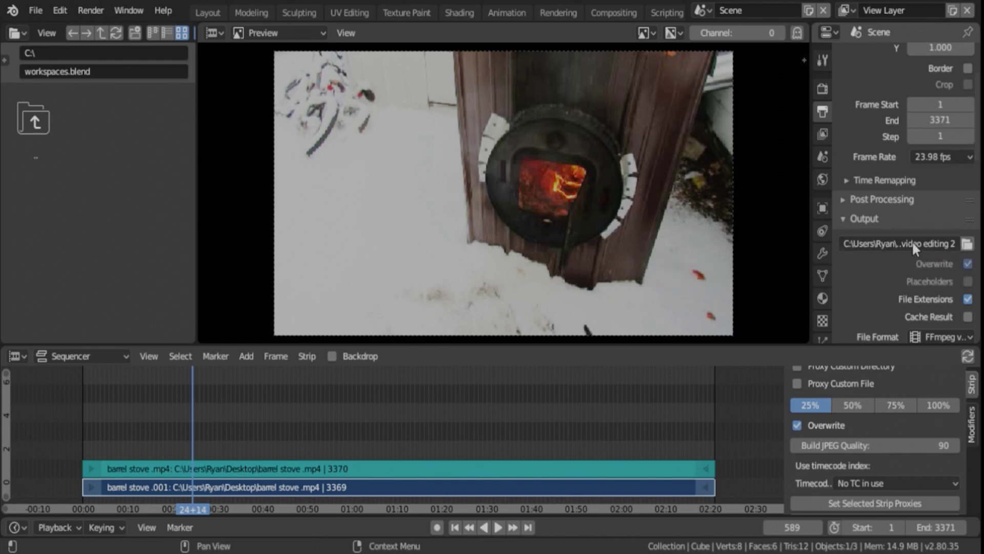
# Set the output path to a file named 'barrel stove video' in the Desktop folder
pyautogui.click(967, 245)
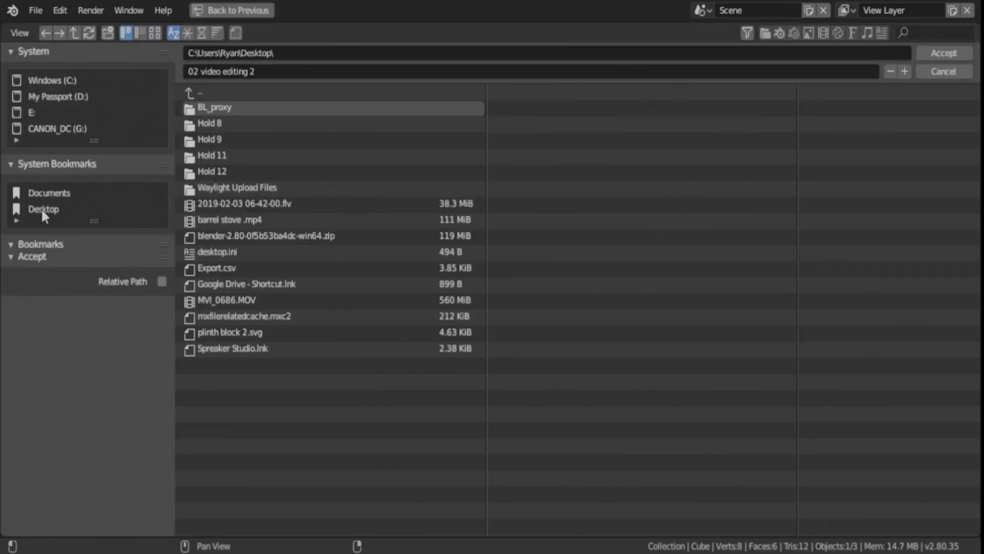
pyautogui.click(256, 72)
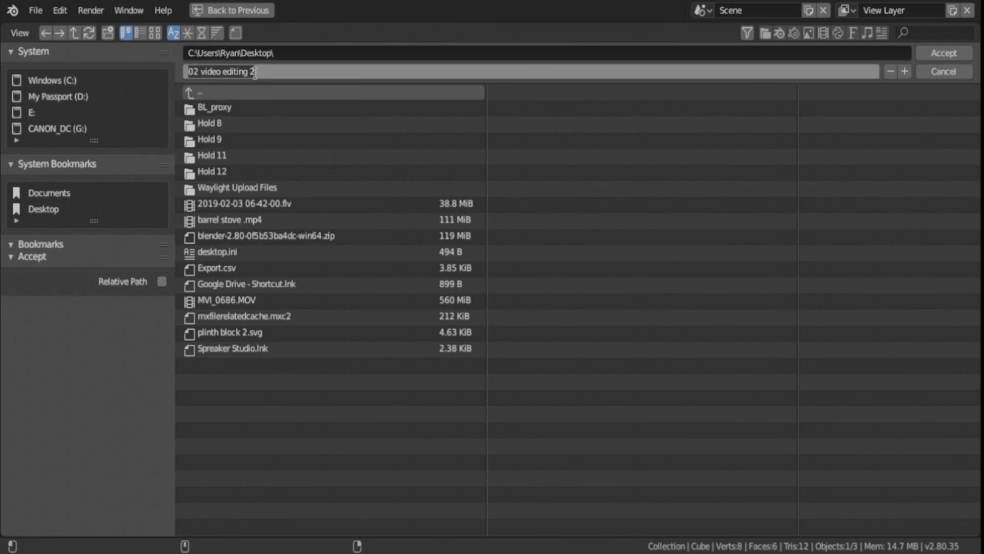
pyautogui.write('barrel stove vi')
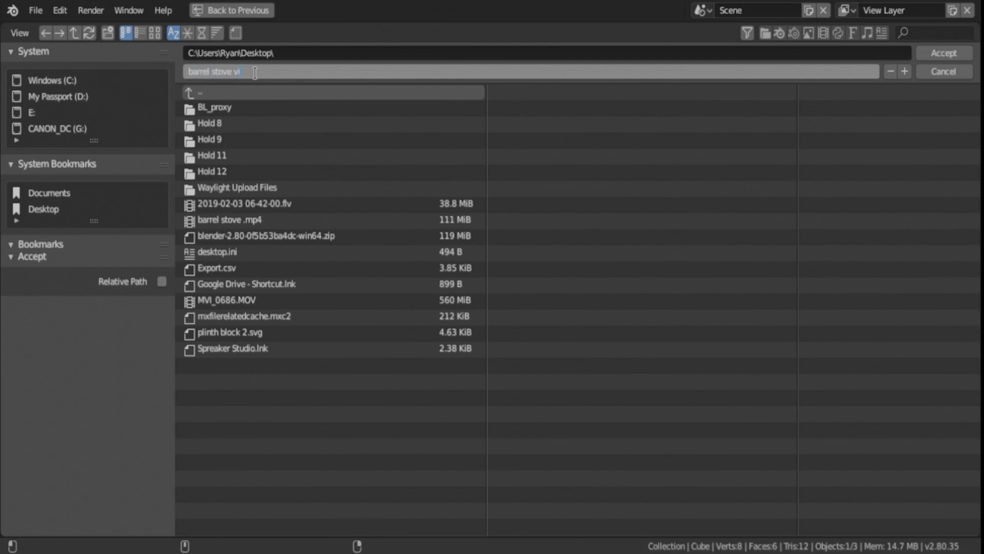
pyautogui.write('deo')
pyautogui.click(956, 48)
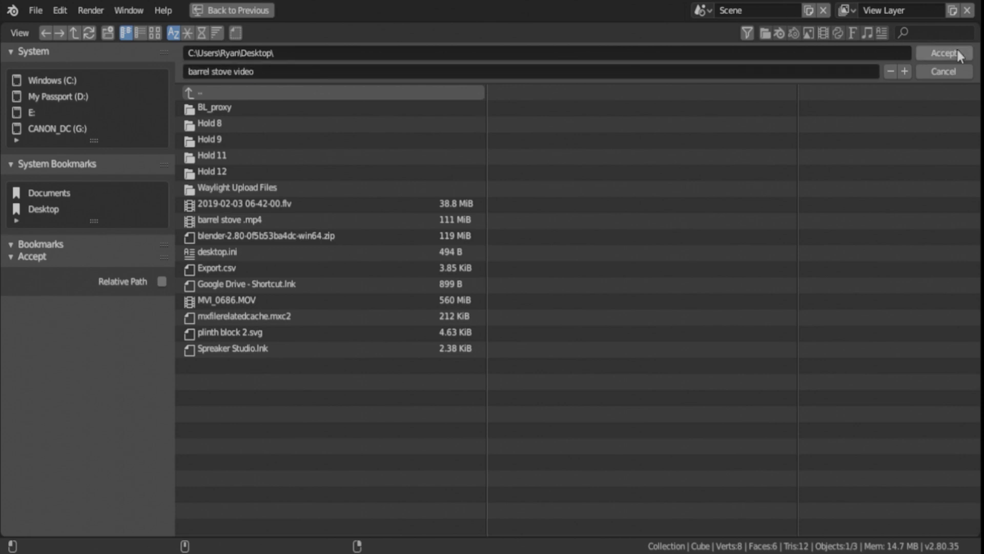
pyautogui.click(941, 58)
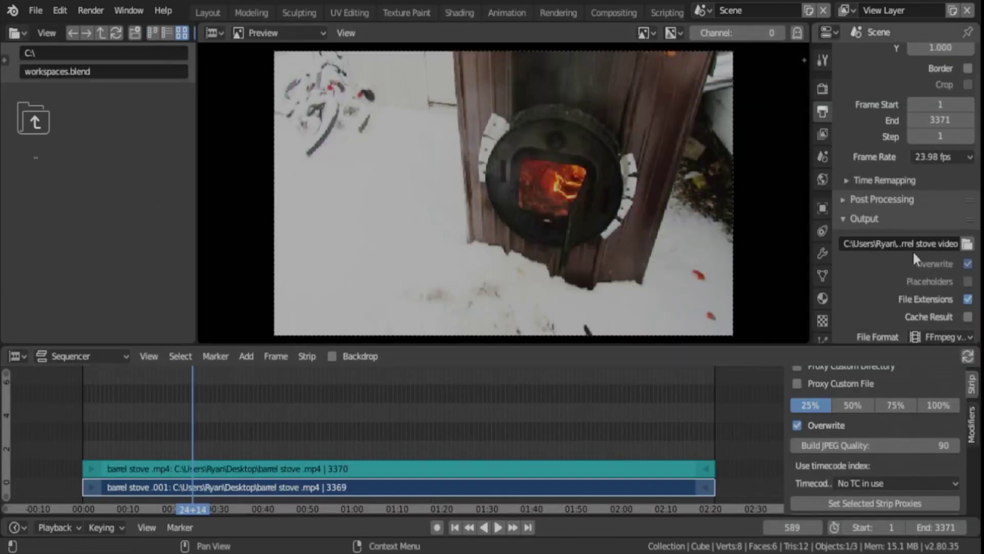
# Set the output File Format to FFmpeg video and the Container to MPEG-4
pyautogui.scroll(-2, 903, 272)
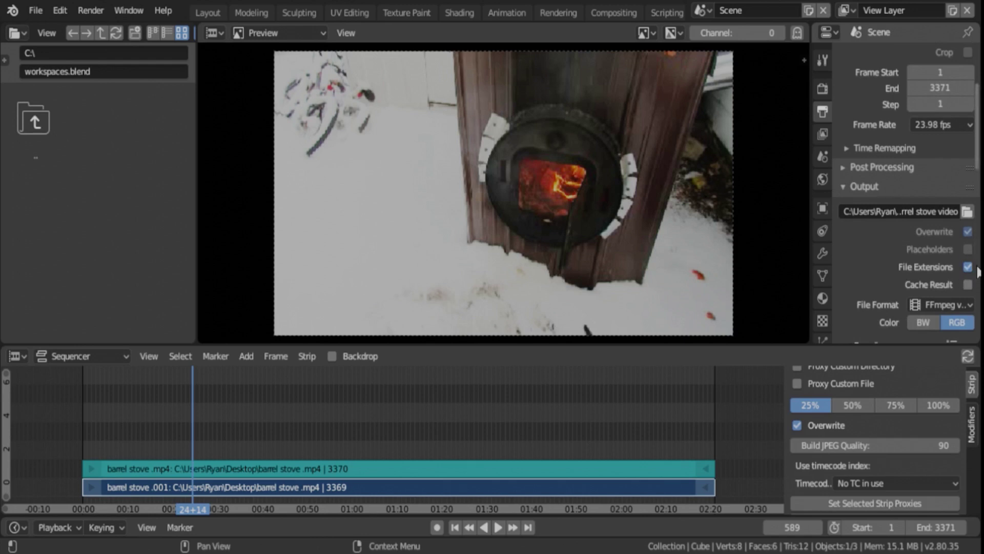
pyautogui.scroll(-2, 866, 258)
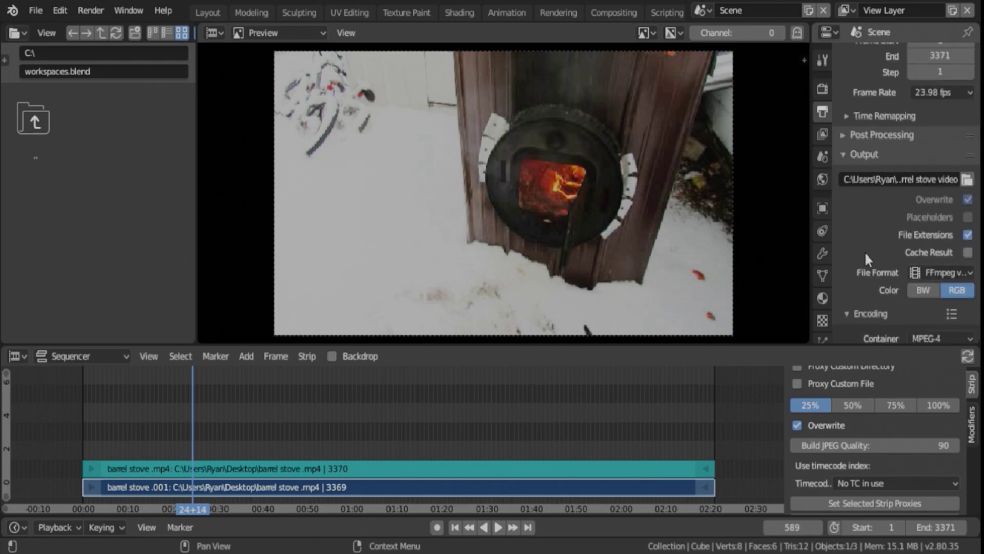
pyautogui.scroll(-2, 866, 259)
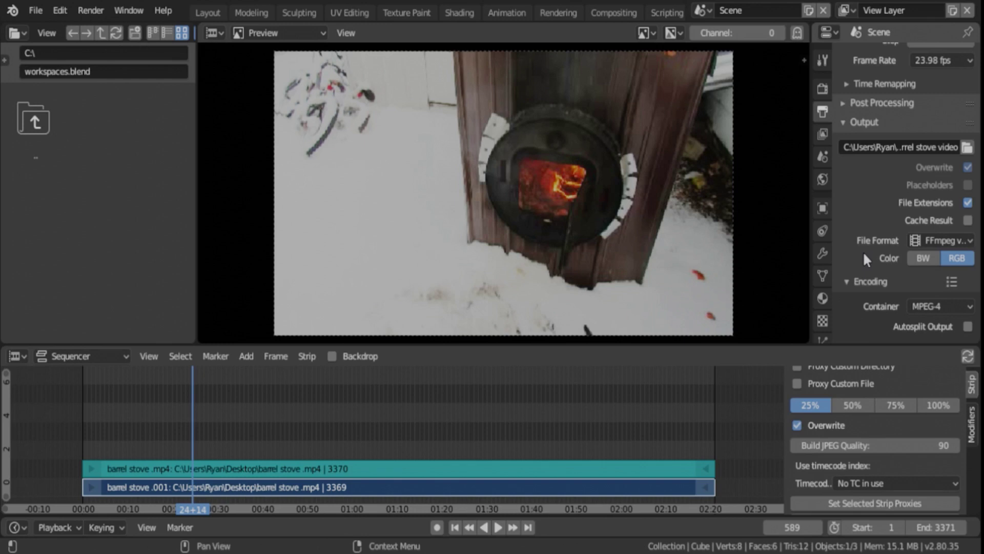
pyautogui.click(967, 240)
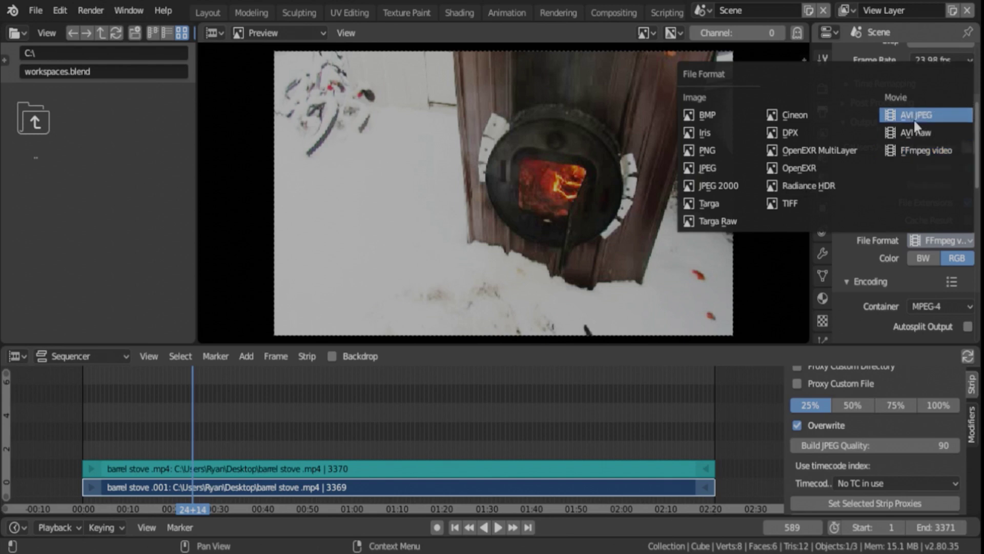
pyautogui.click(927, 150)
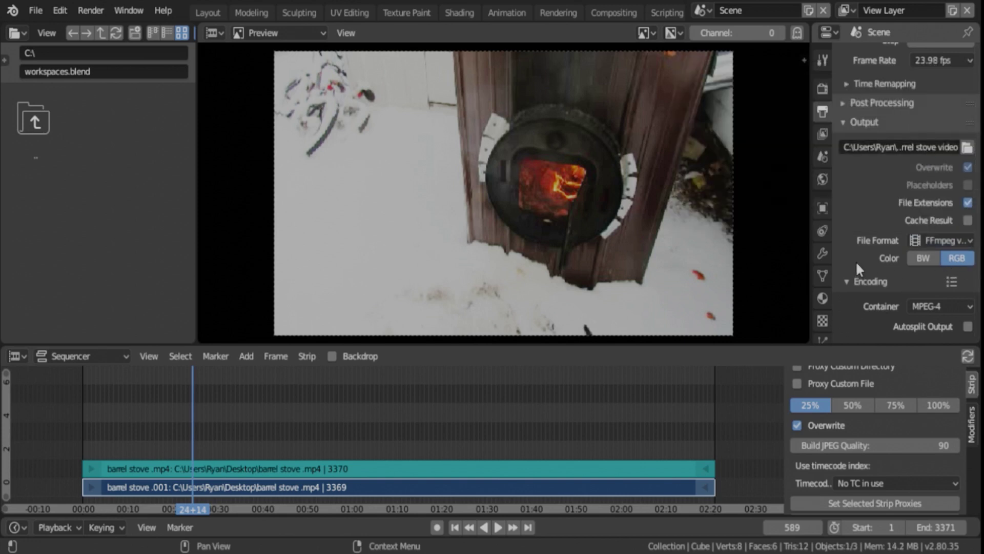
pyautogui.scroll(-3, 857, 260)
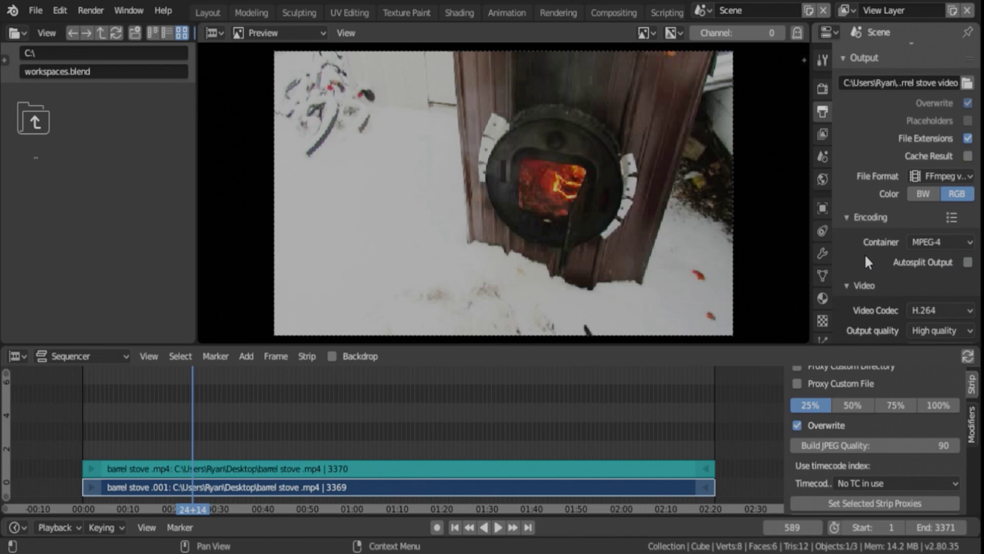
pyautogui.click(967, 241)
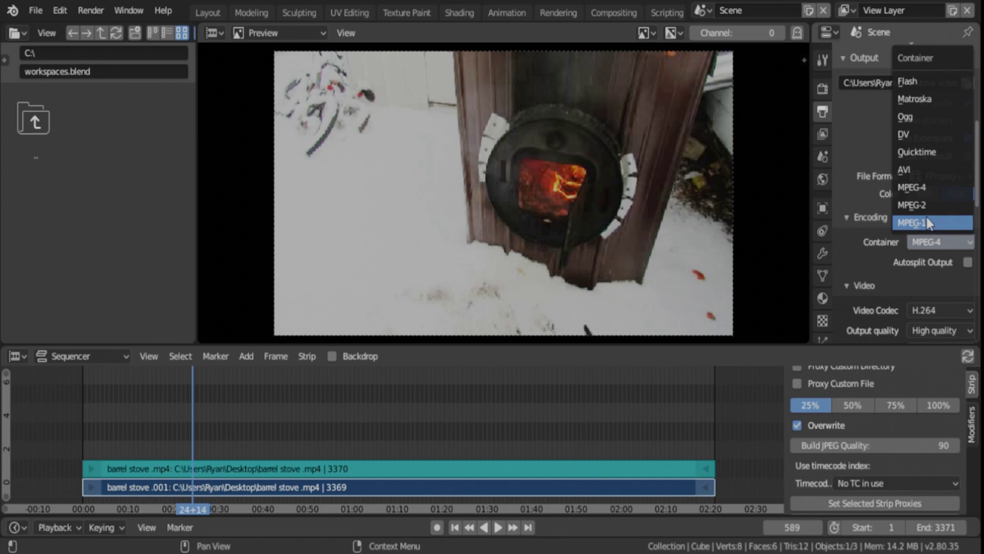
pyautogui.click(927, 192)
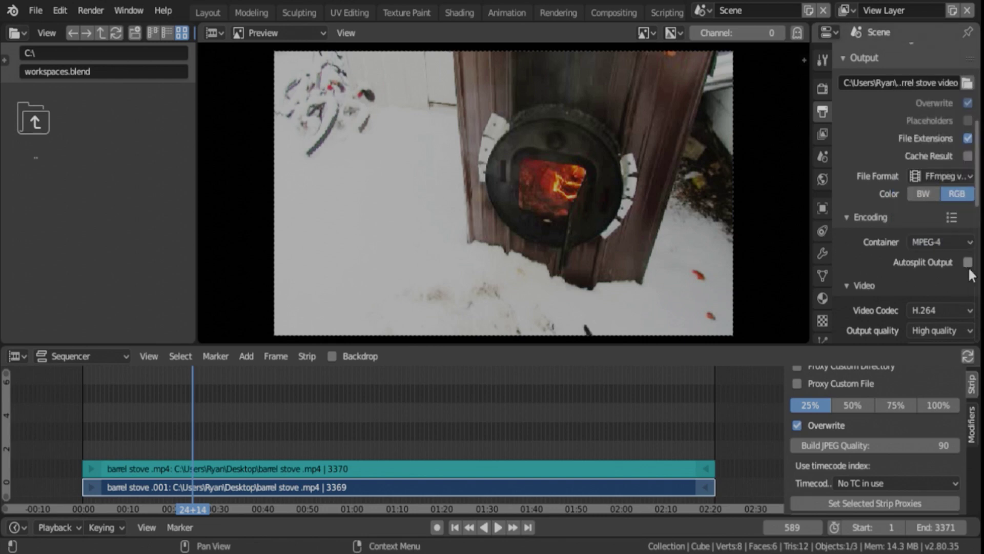
# Keep the H.264 video codec and High quality output, and set encoding speed to Realtime
pyautogui.scroll(-2, 942, 273)
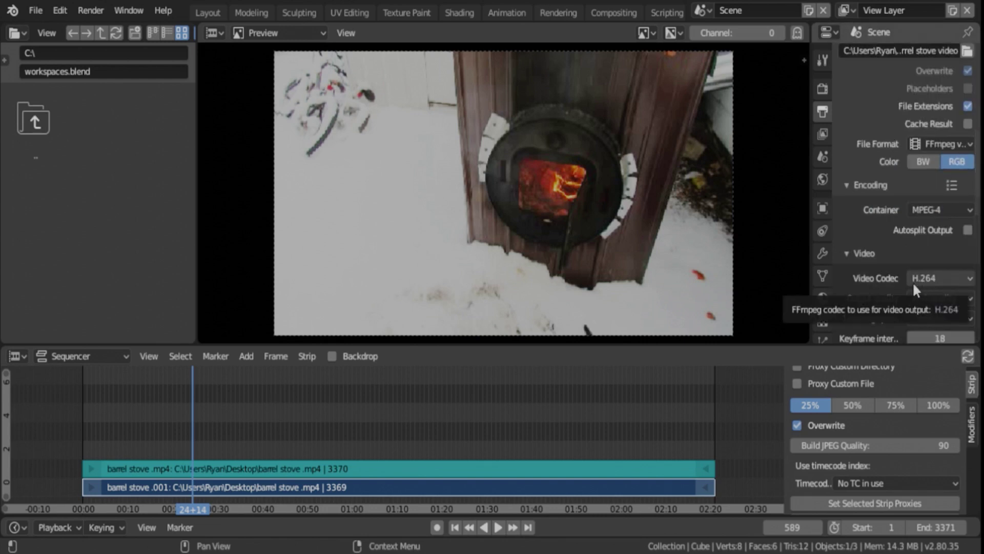
pyautogui.scroll(-2, 863, 280)
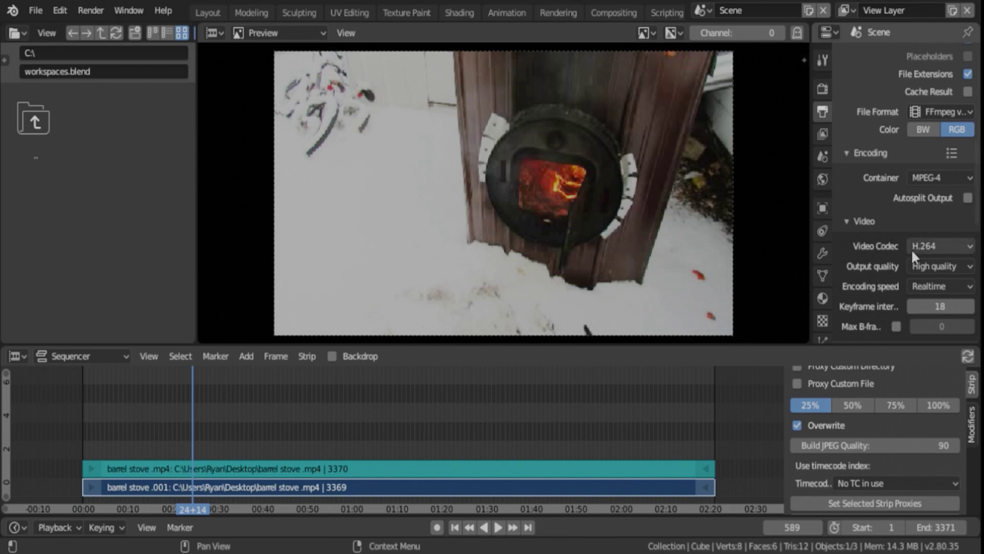
pyautogui.click(963, 246)
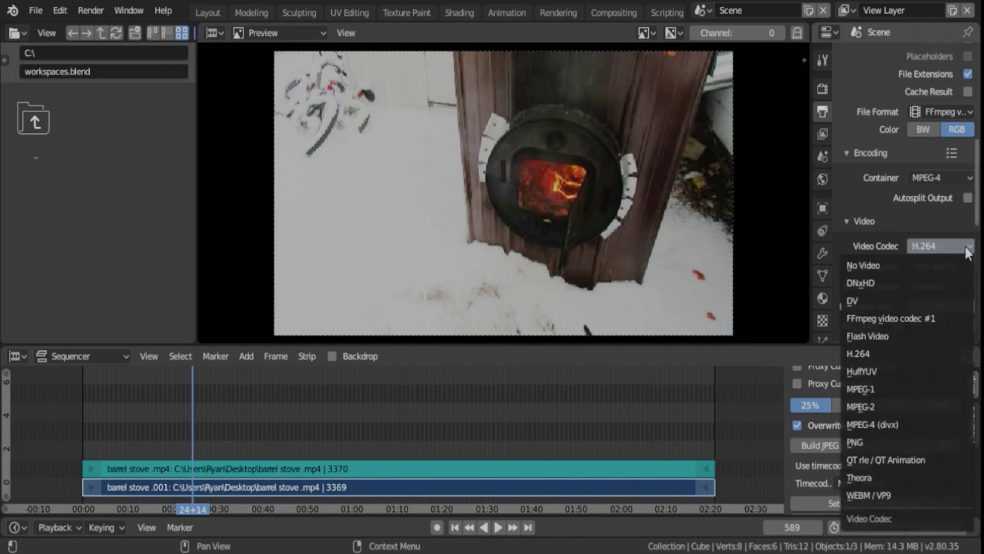
pyautogui.click(896, 354)
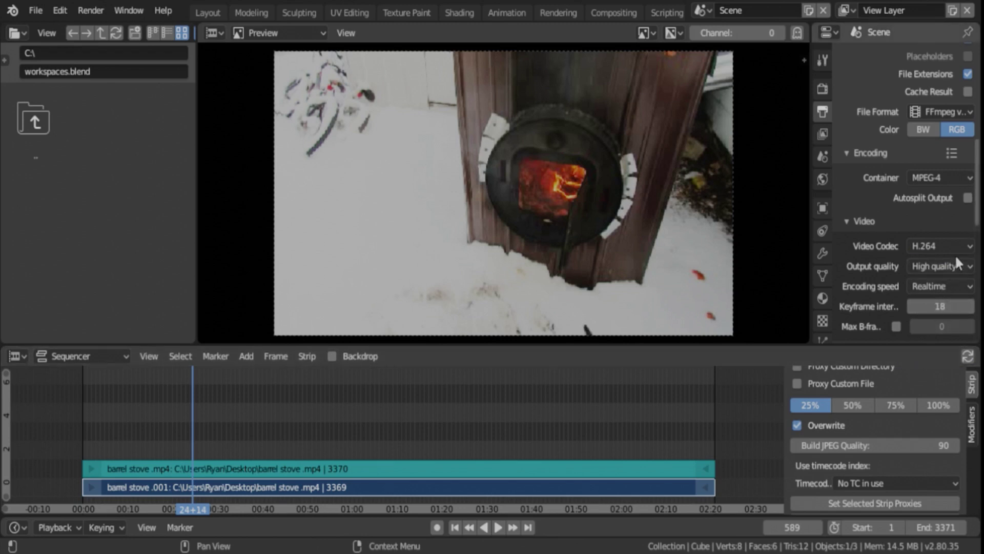
pyautogui.click(967, 246)
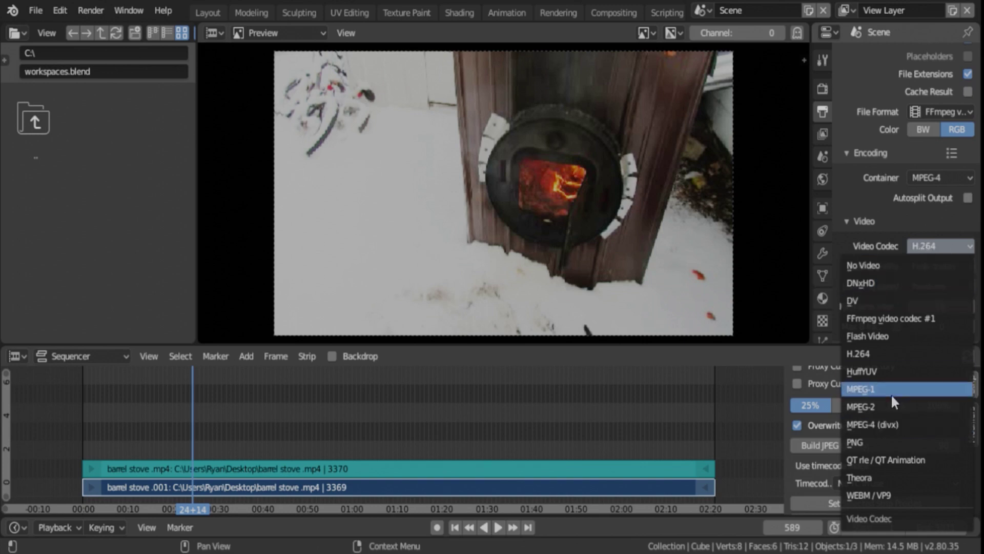
pyautogui.click(885, 358)
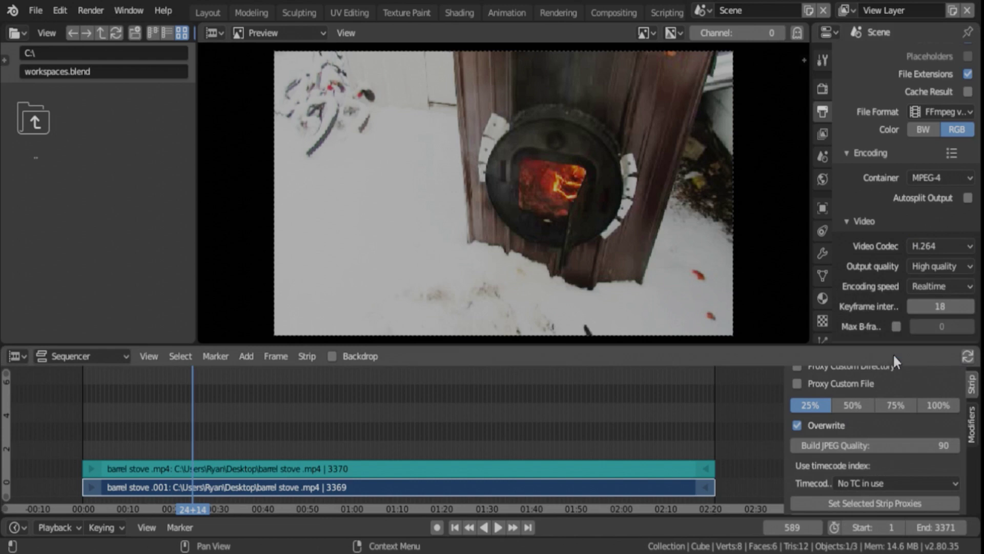
pyautogui.click(967, 267)
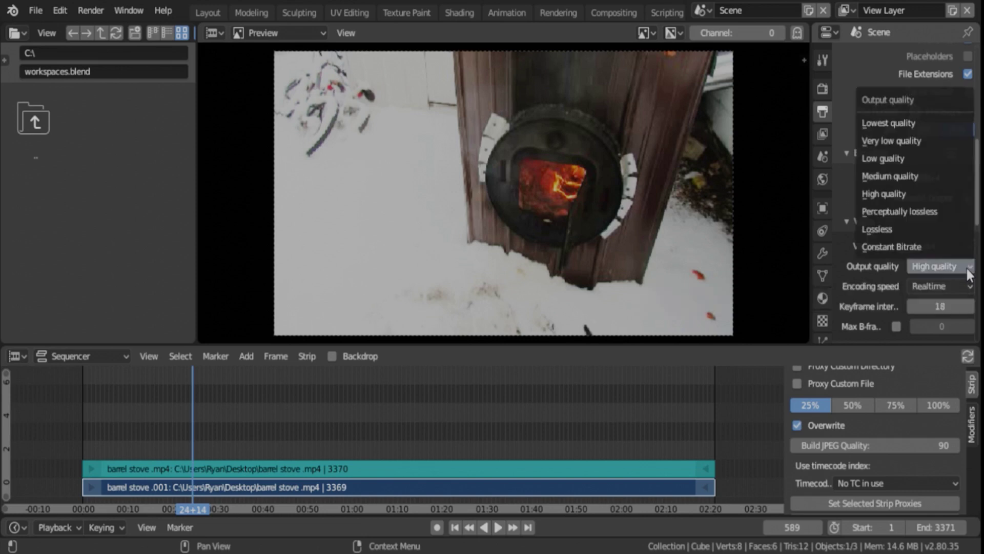
pyautogui.click(907, 194)
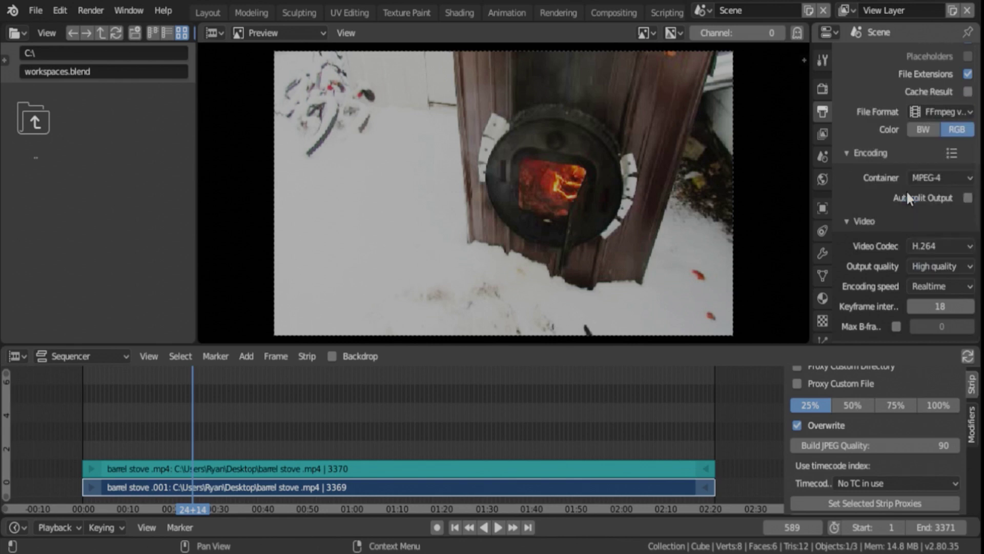
pyautogui.click(967, 287)
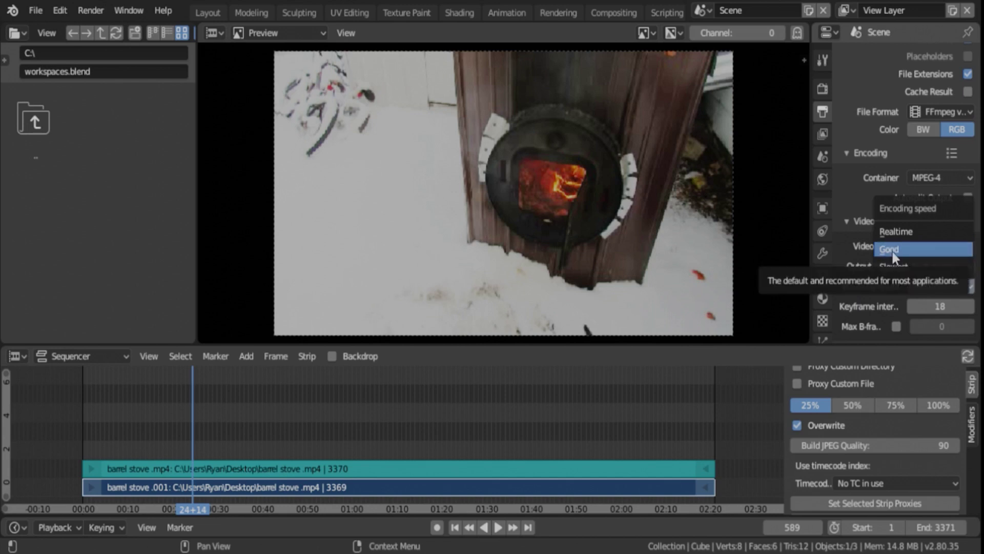
pyautogui.click(896, 231)
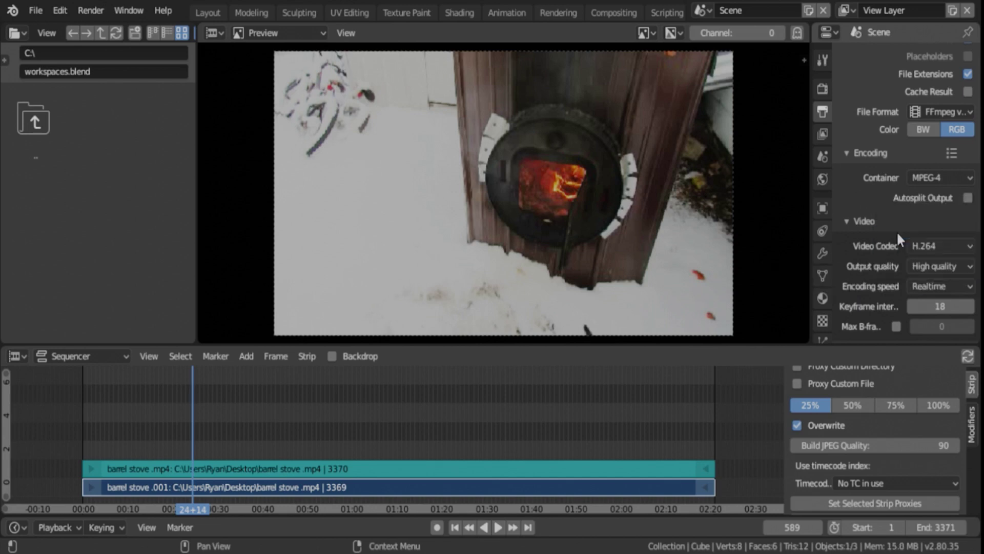
pyautogui.scroll(-3, 946, 308)
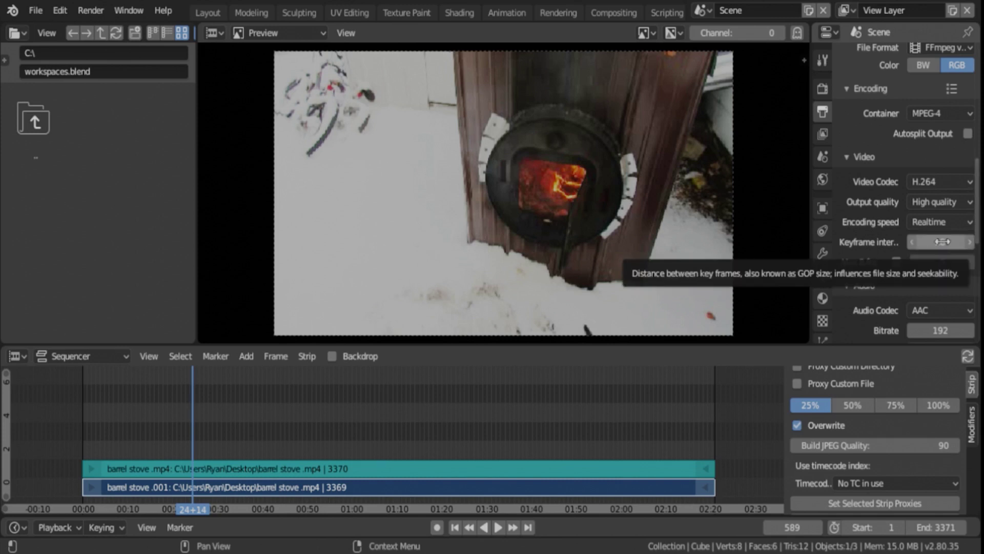
pyautogui.scroll(12, 935, 191)
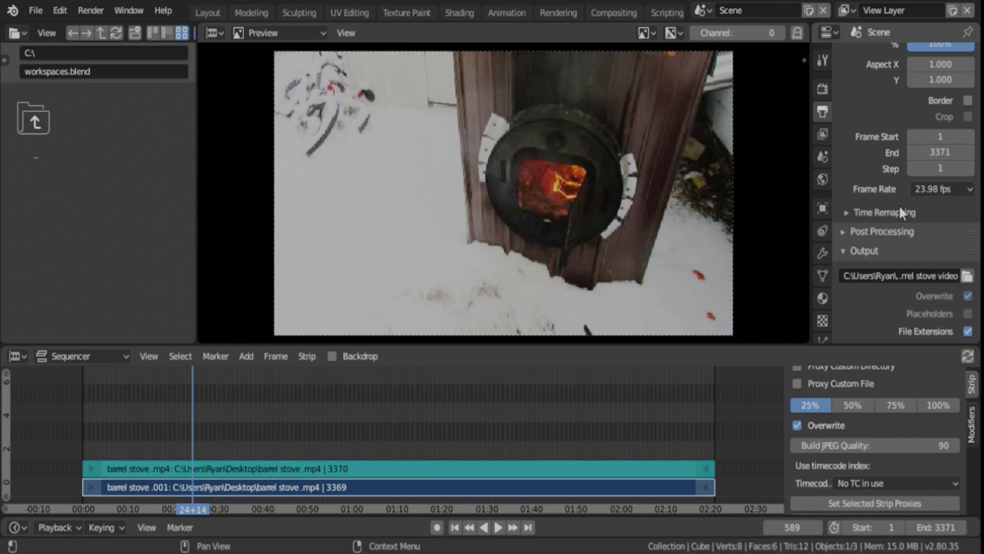
pyautogui.scroll(-5, 931, 215)
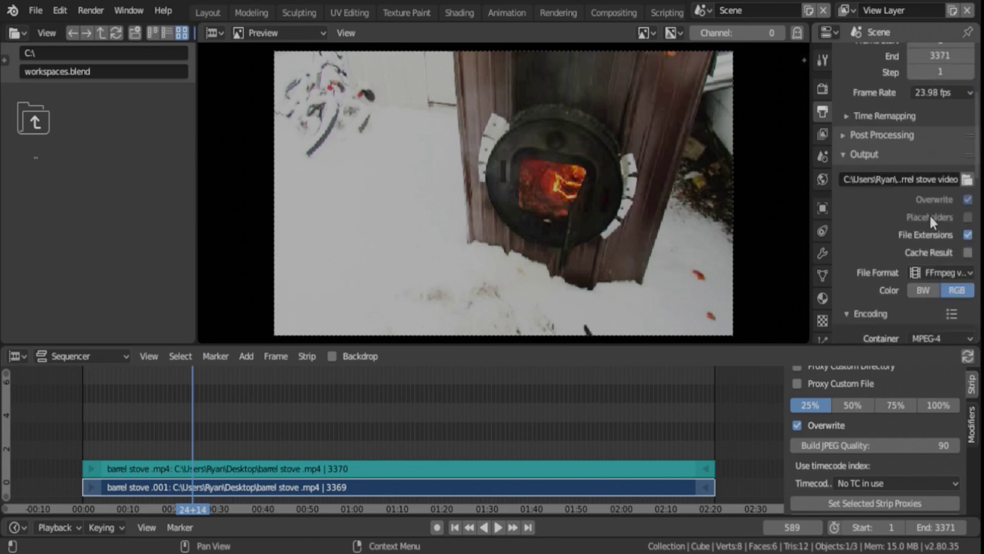
pyautogui.scroll(-10, 930, 214)
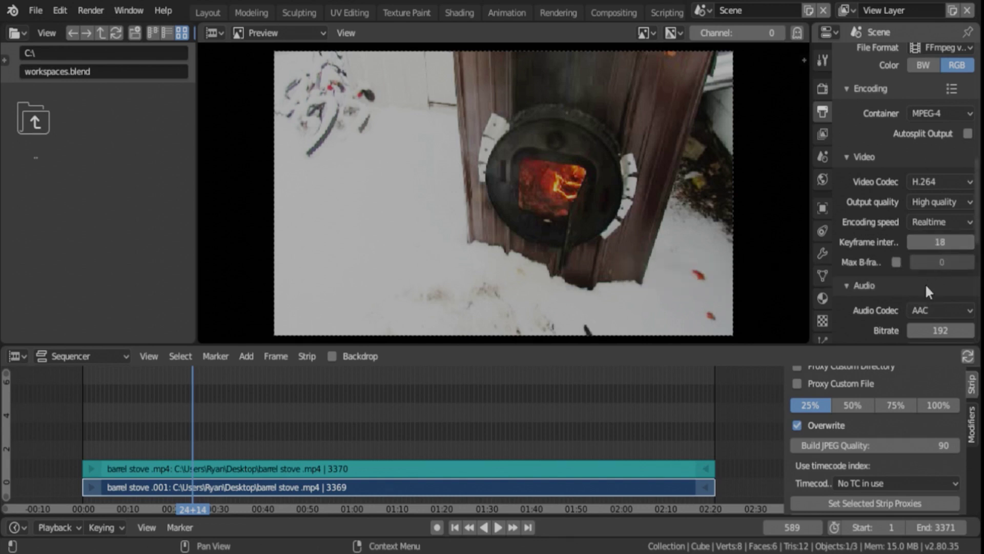
pyautogui.scroll(-1, 940, 276)
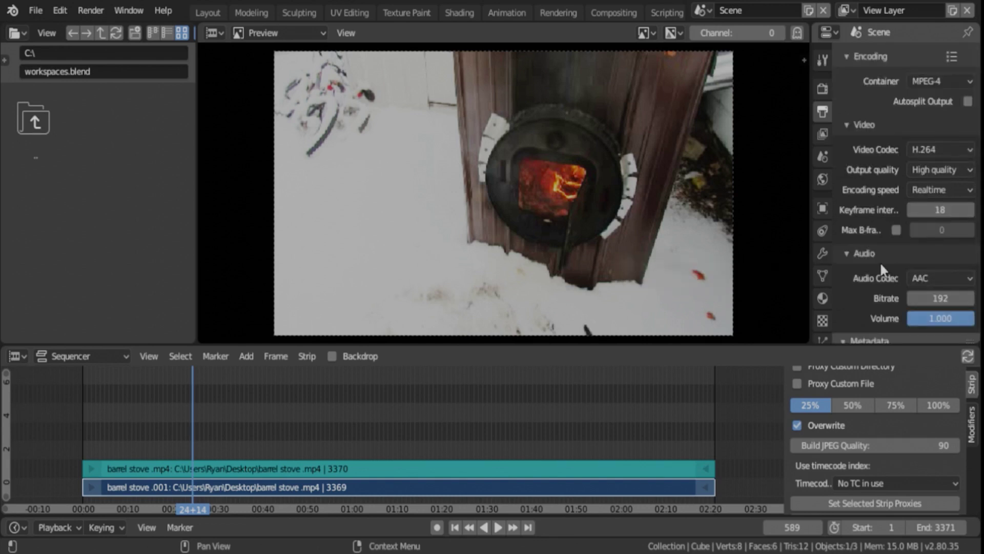
pyautogui.scroll(-1, 880, 265)
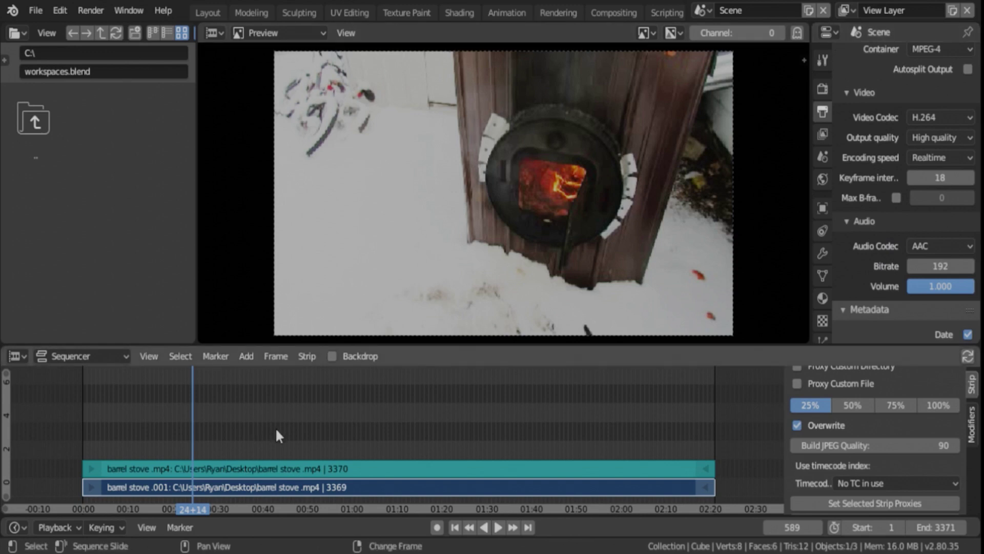
pyautogui.click(961, 248)
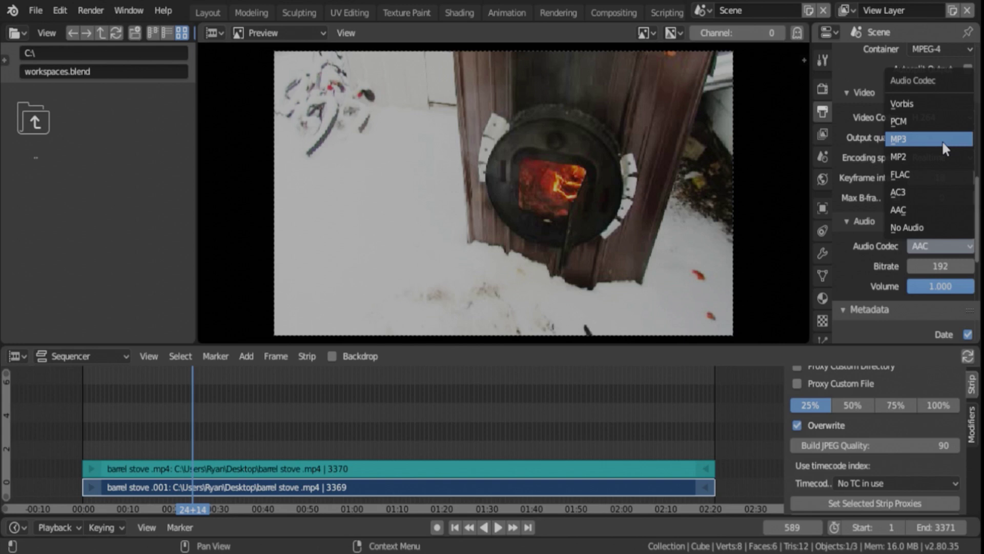
pyautogui.click(915, 210)
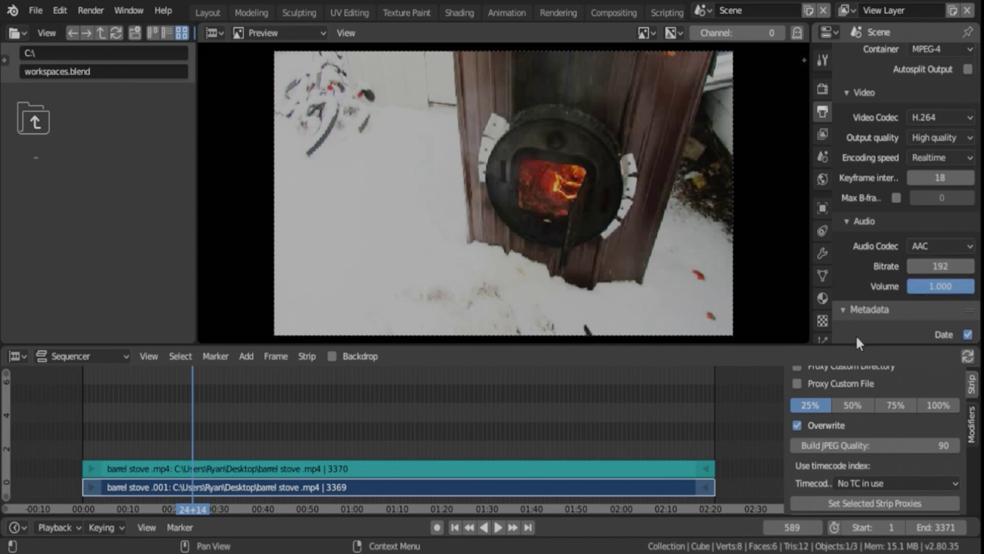
pyautogui.scroll(-6, 874, 254)
pyautogui.scroll(10, 874, 255)
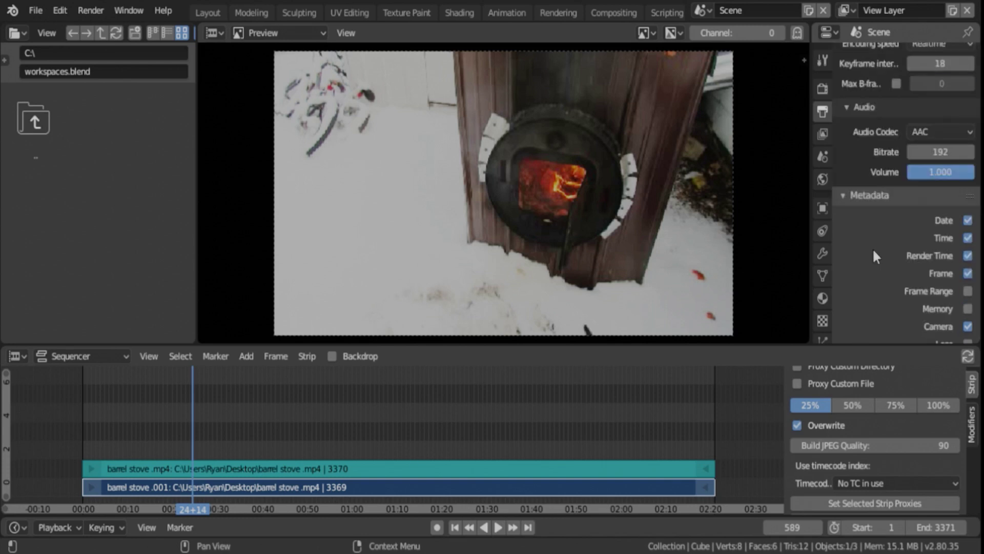
pyautogui.scroll(2, 874, 254)
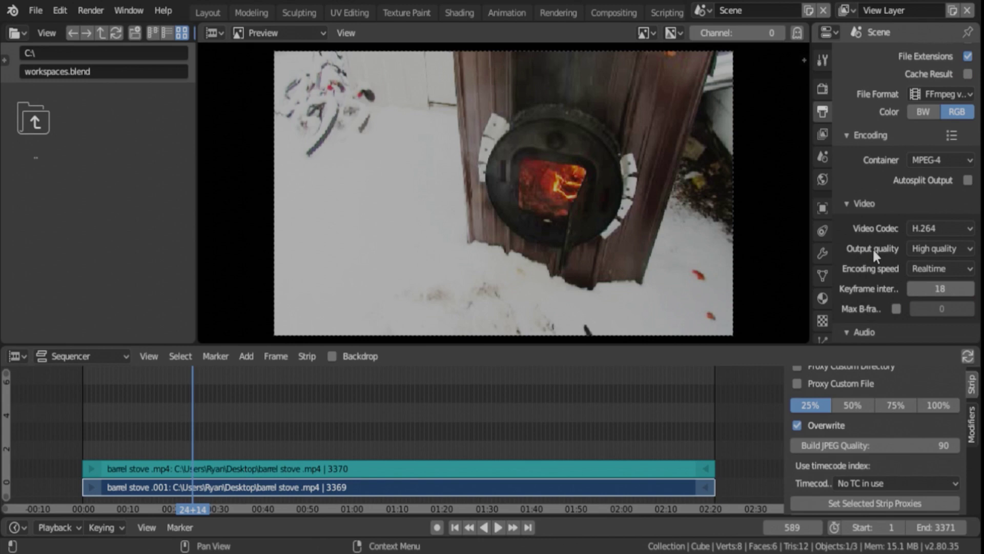
pyautogui.scroll(20, 890, 233)
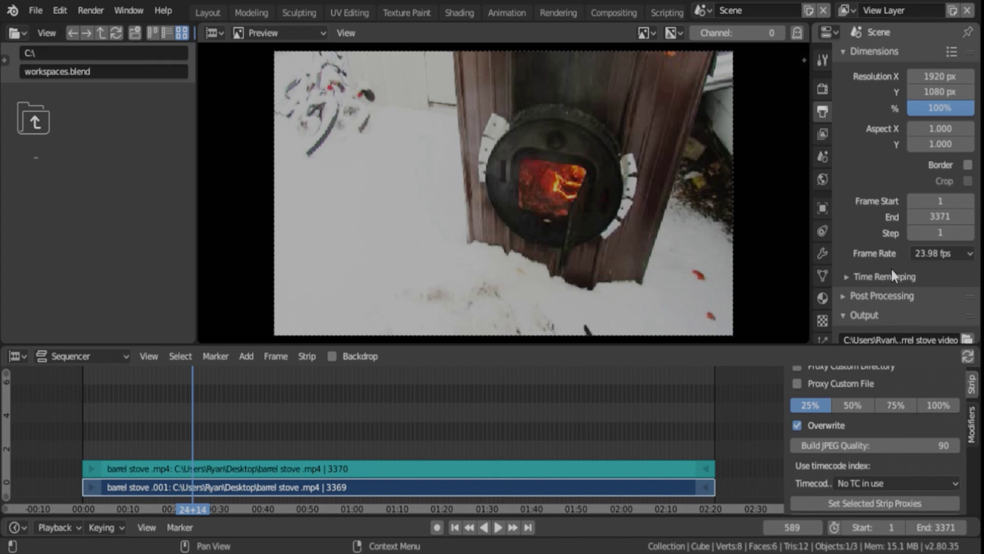
pyautogui.click(31, 12)
pyautogui.click(34, 13)
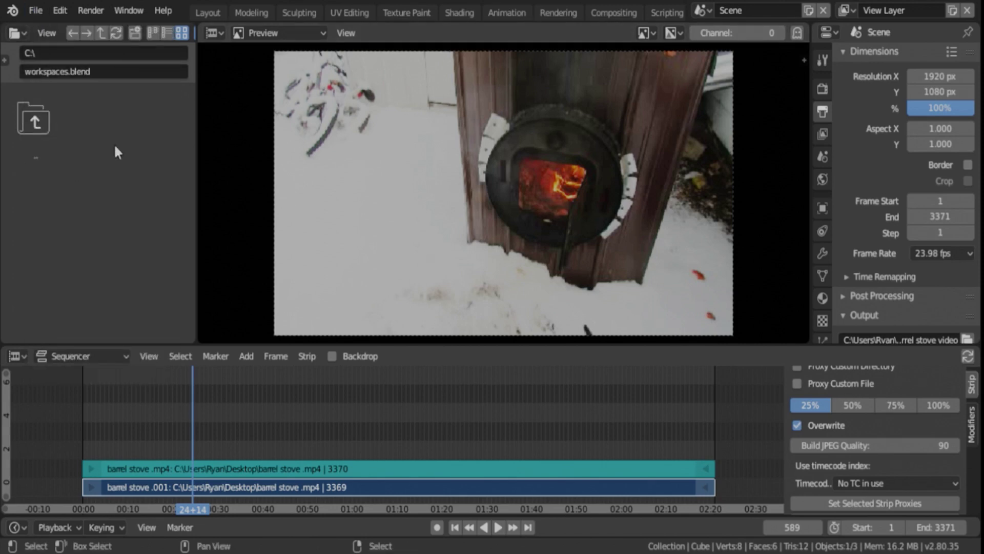
pyautogui.click(34, 14)
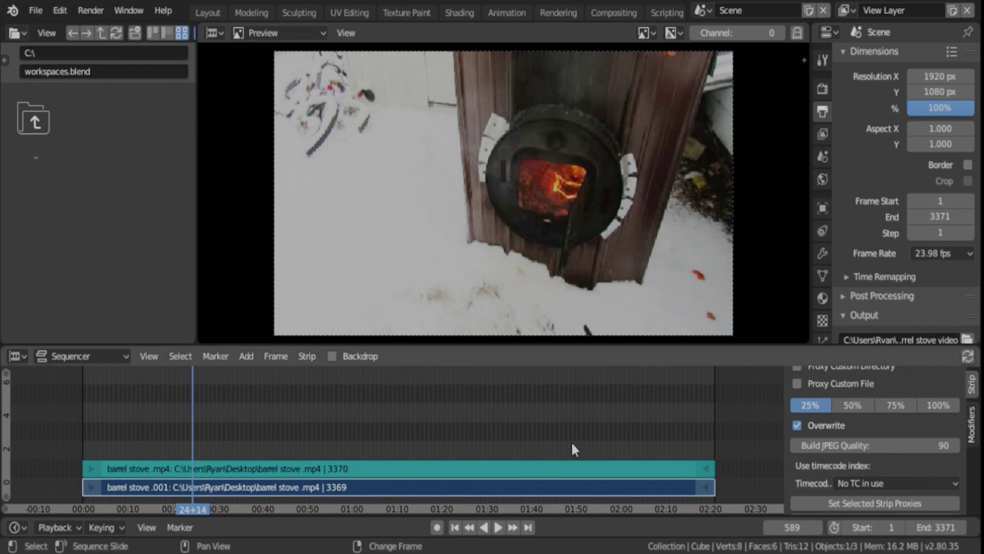
# Run Render Animation to render the 3371-frame barrel stove sequence to the video file
pyautogui.click(98, 11)
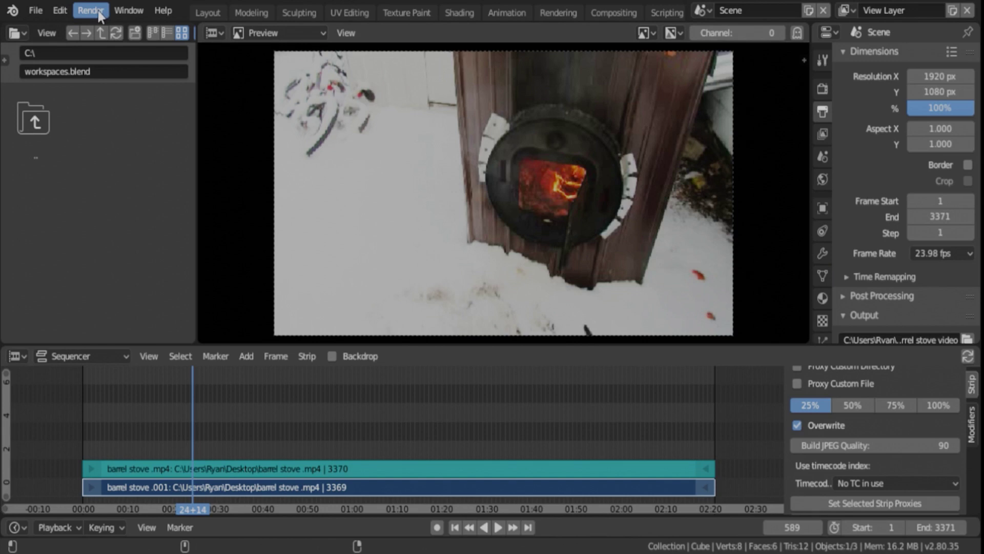
pyautogui.click(98, 10)
pyautogui.click(97, 10)
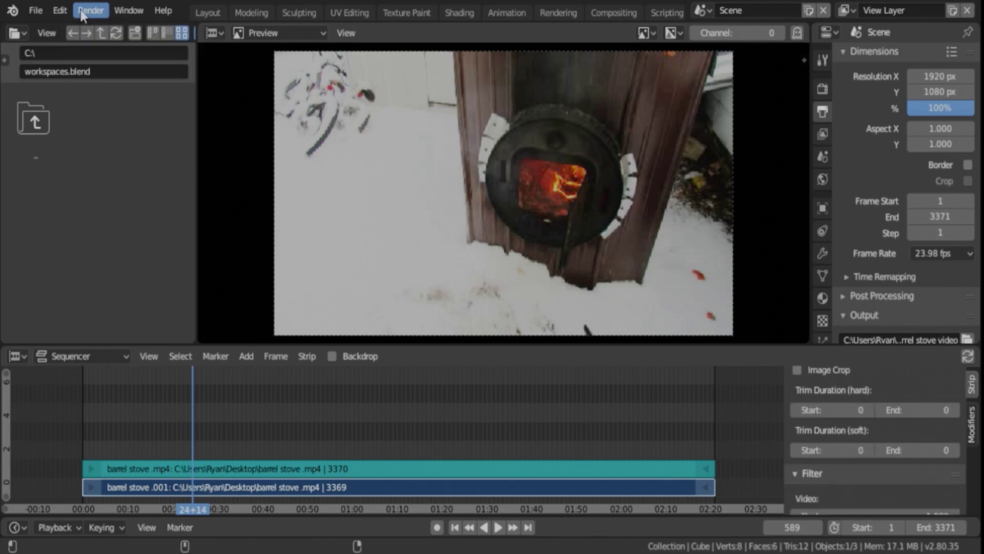
pyautogui.click(81, 15)
pyautogui.click(99, 47)
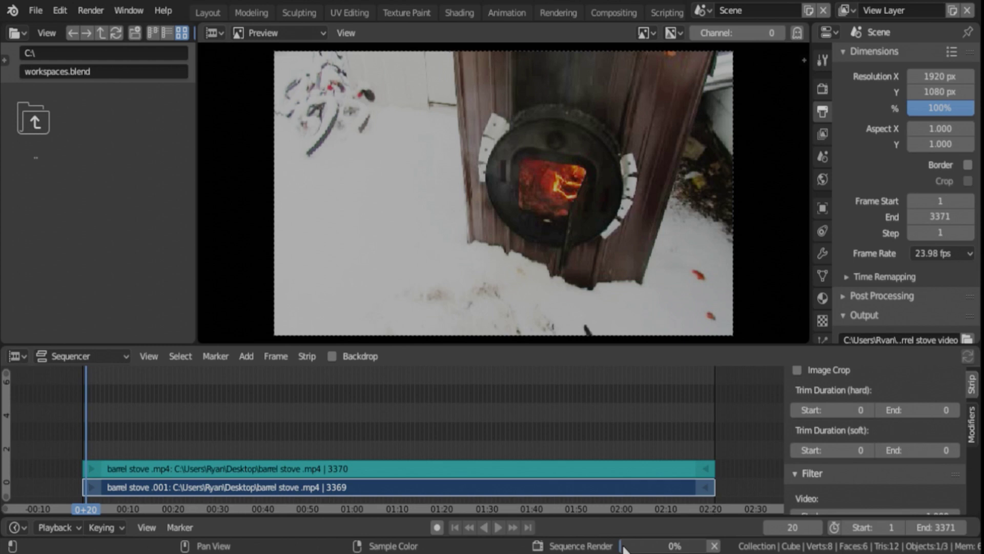
pyautogui.moveTo(673, 549)
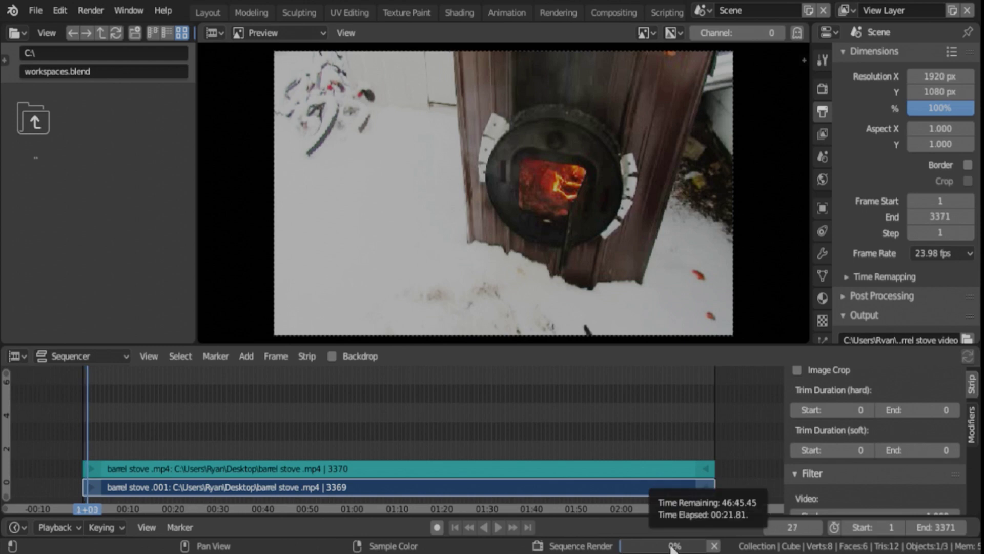